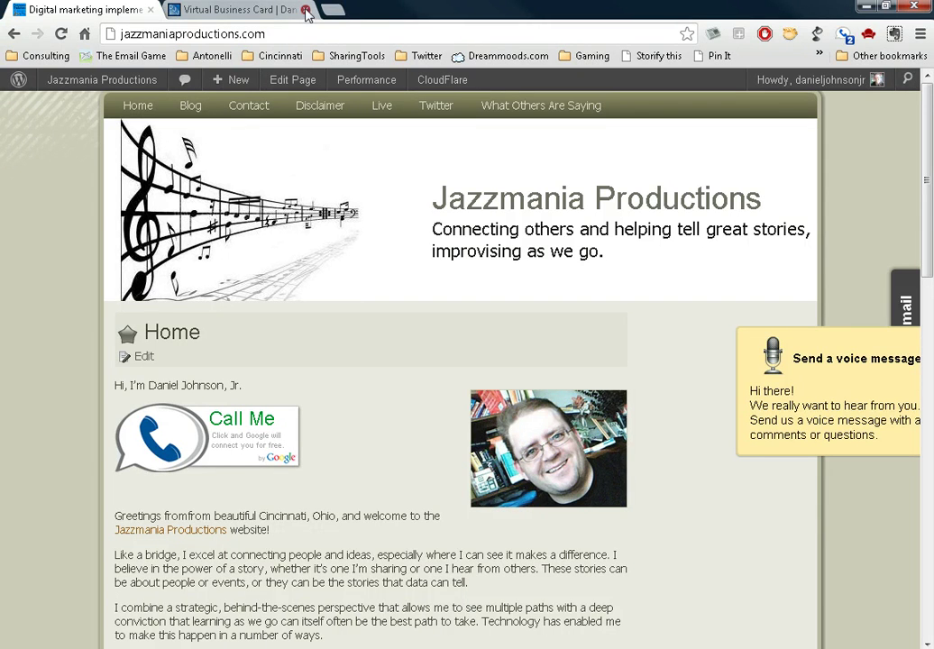
Step: Switch Chrome to the Virtual Business Card tab
click(243, 11)
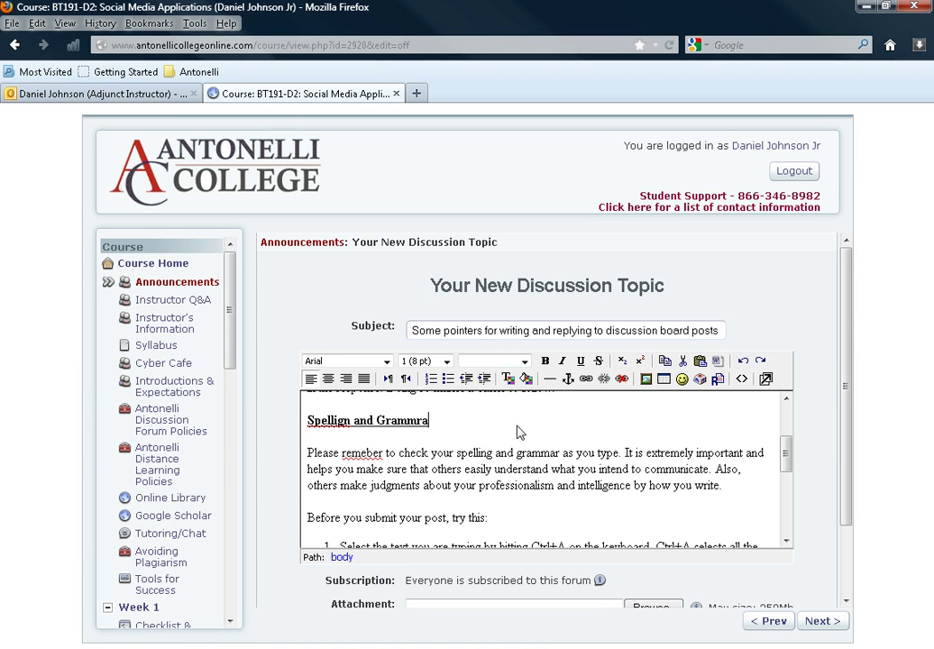
Step: Scroll through the draft discussion post in the editor and select all of its text
scroll(519, 438, up, 3)
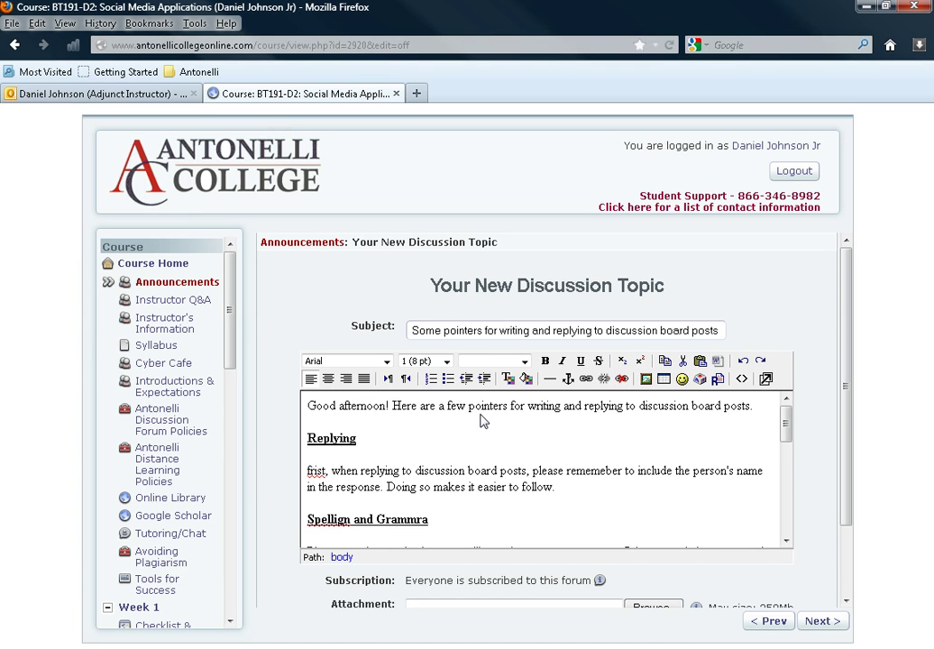
scroll(482, 421, down, 1)
scroll(482, 423, down, 2)
scroll(482, 424, down, 3)
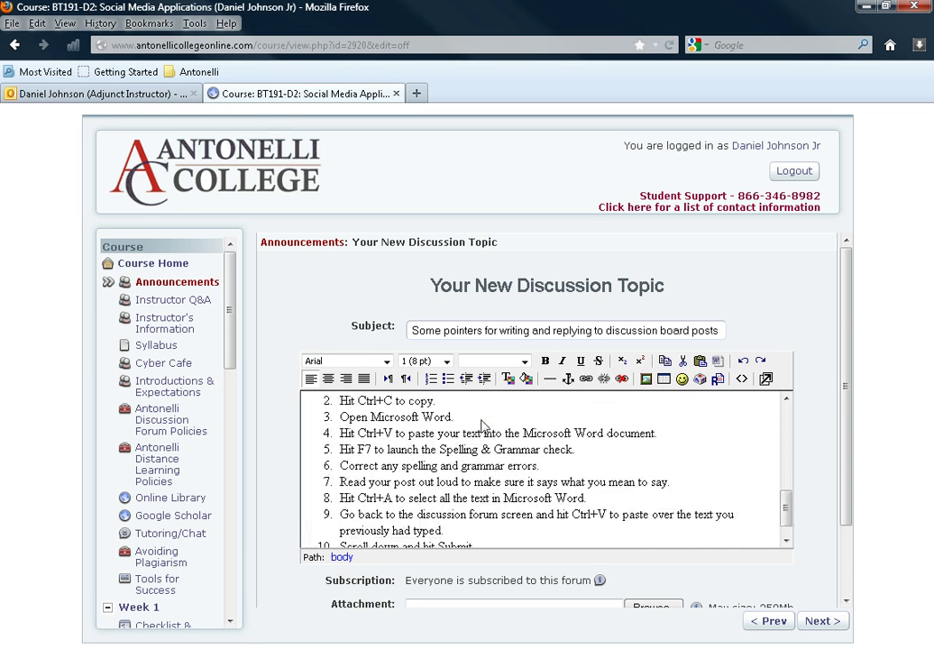
scroll(482, 423, up, 3)
scroll(481, 421, up, 5)
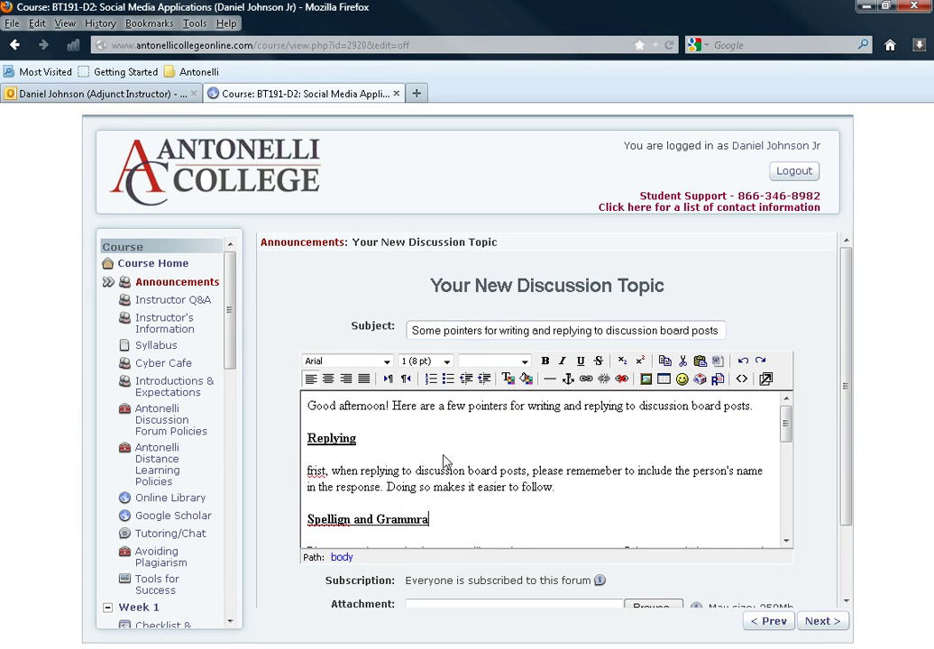
scroll(444, 453, down, 2)
scroll(444, 453, down, 2)
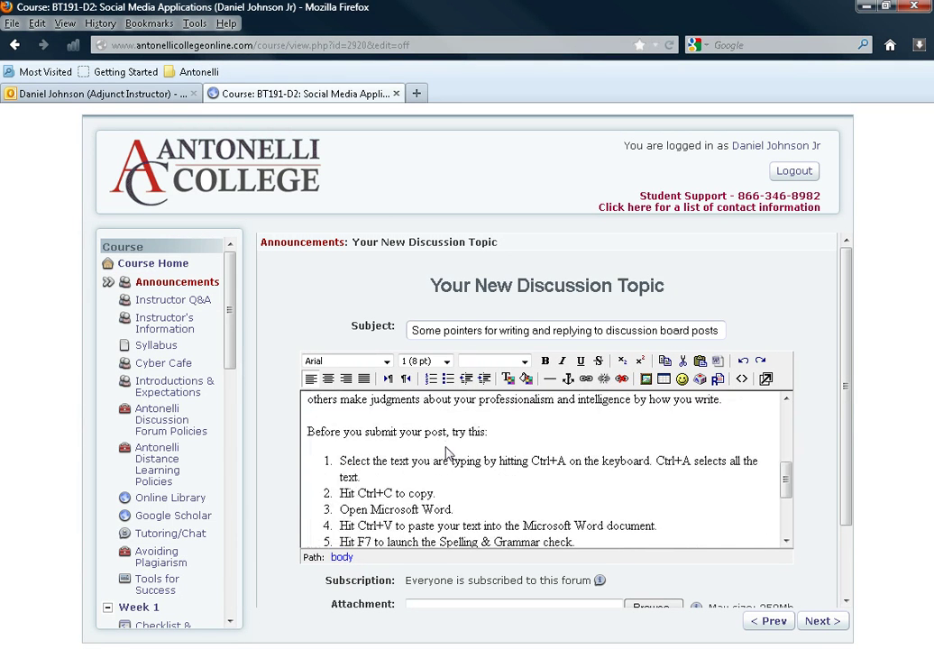
scroll(444, 450, down, 2)
scroll(444, 446, up, 2)
scroll(445, 446, up, 1)
key(ctrl+a)
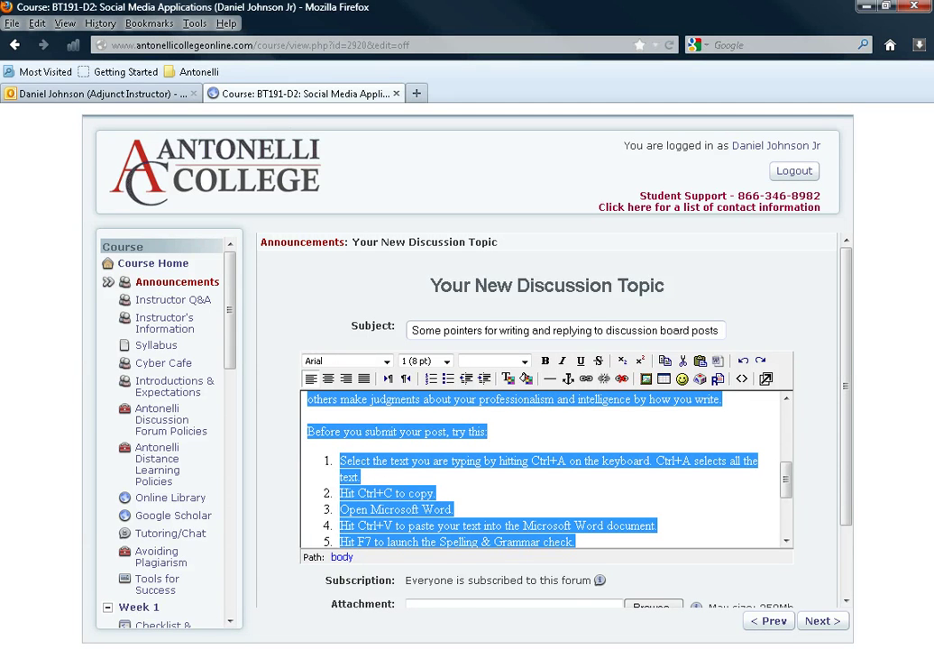
Step: Launch Word 2007 from the Start menu and maximise its window
key(super)
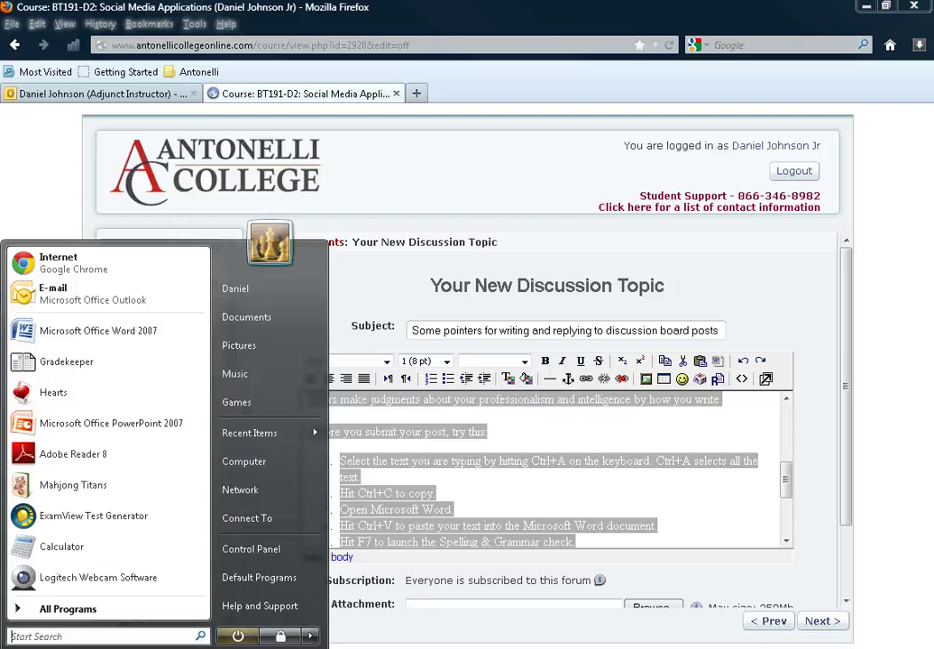
click(57, 343)
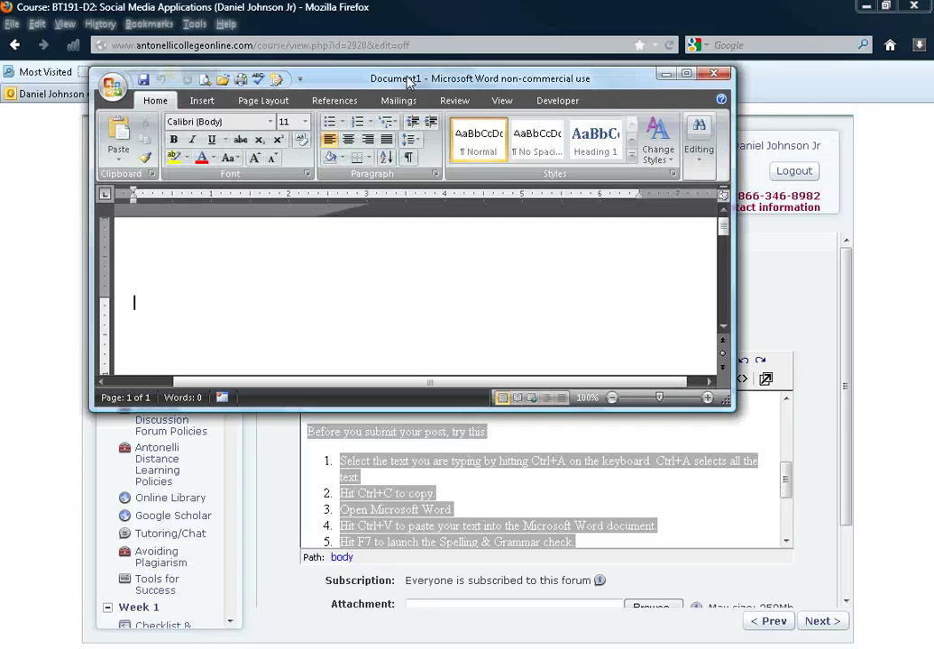
double_click(410, 81)
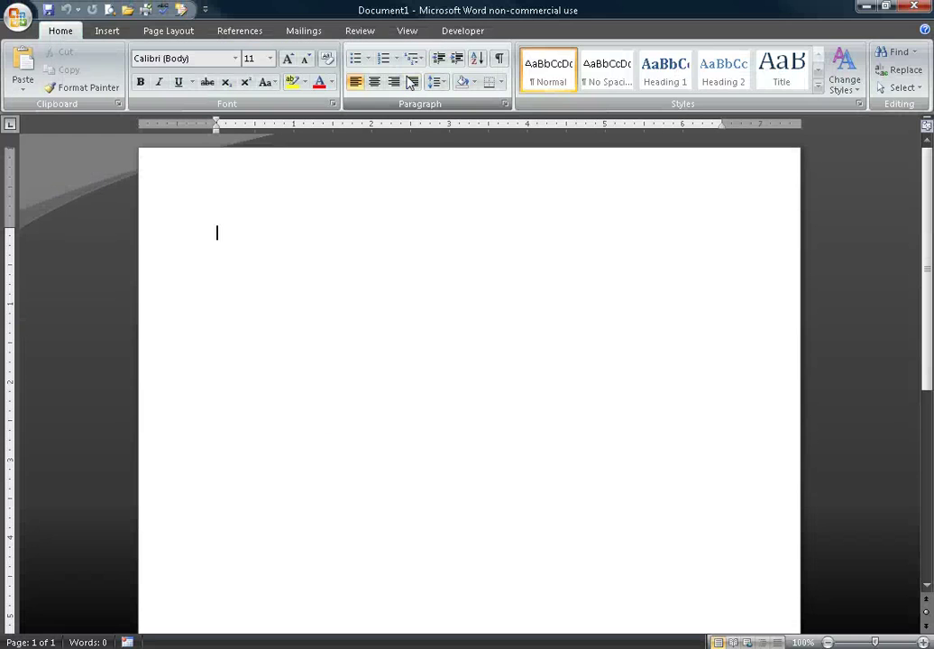
Step: Select the whole post in the Firefox editor and paste it into the blank Word document
key(alt+Tab)
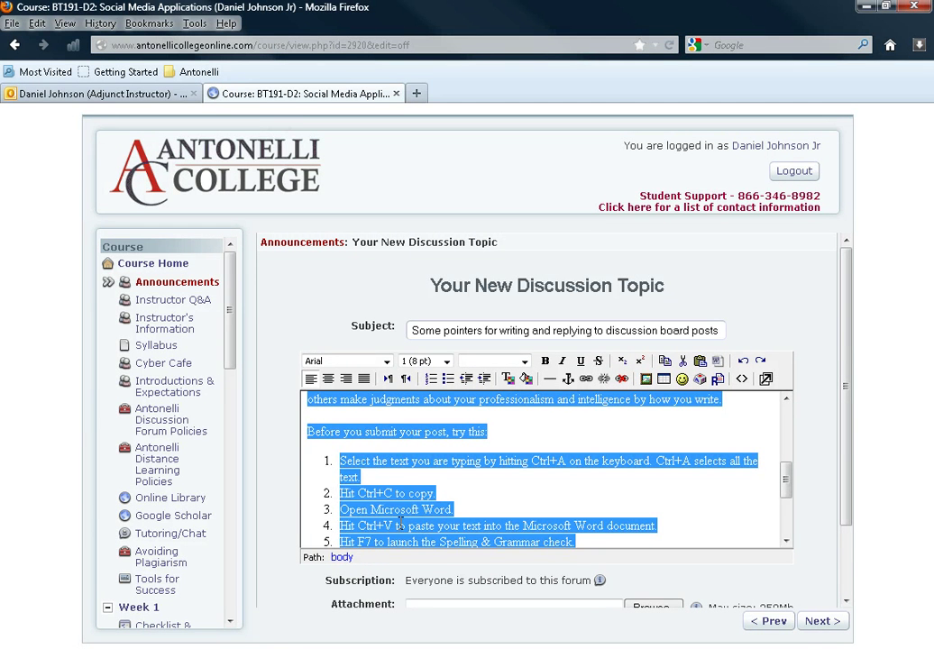
click(400, 526)
scroll(405, 486, down, 2)
scroll(410, 441, down, 1)
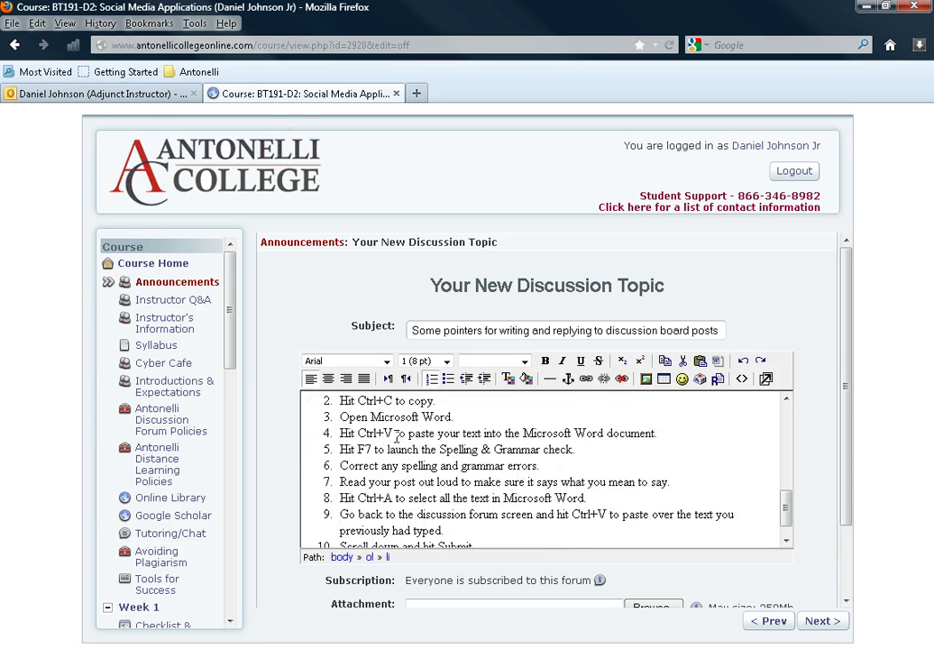
key(ctrl+a)
key(alt+Tab)
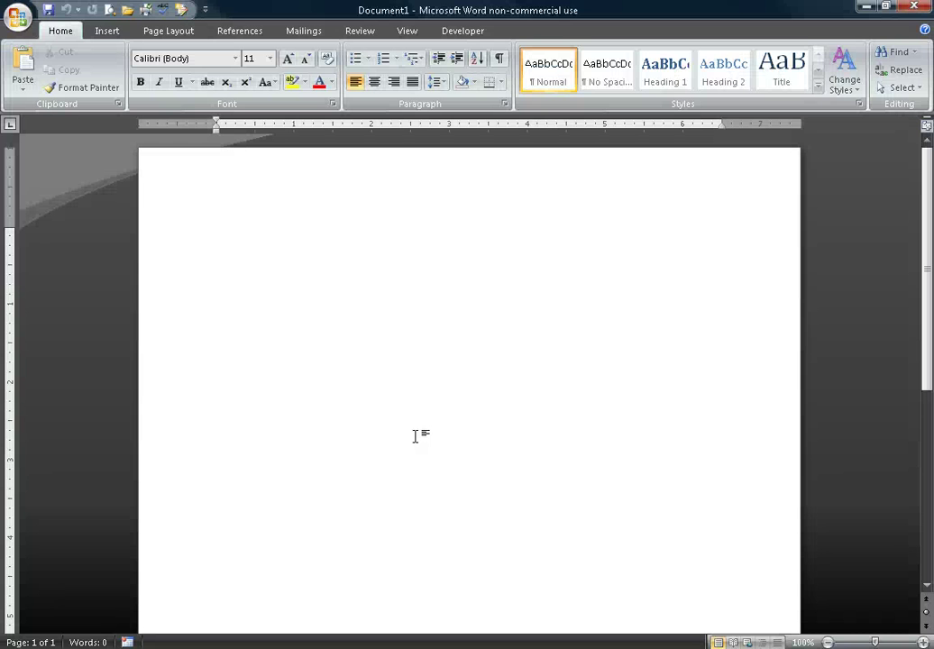
key(ctrl+v)
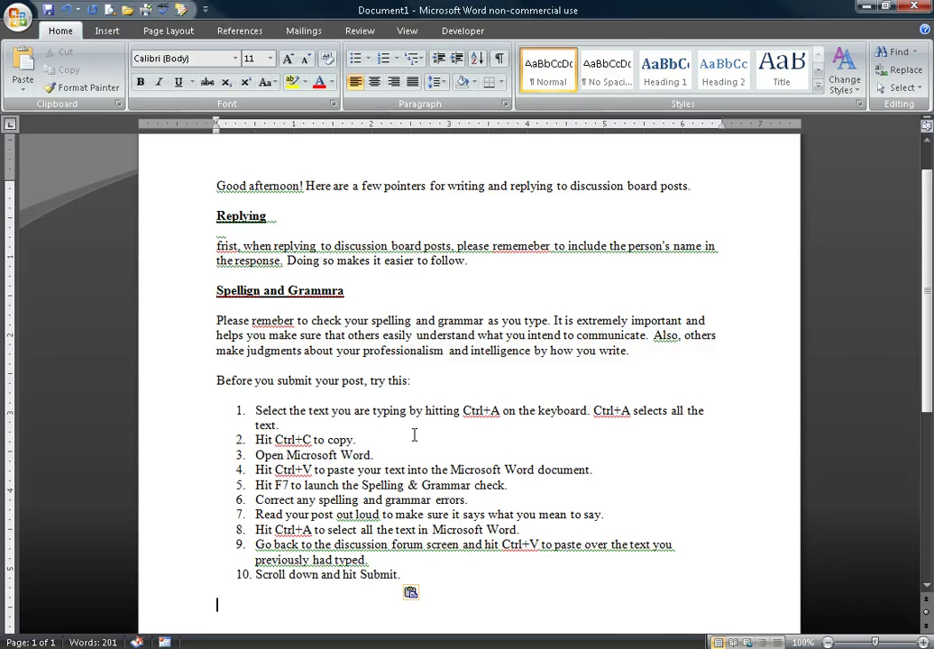
key(alt+Tab)
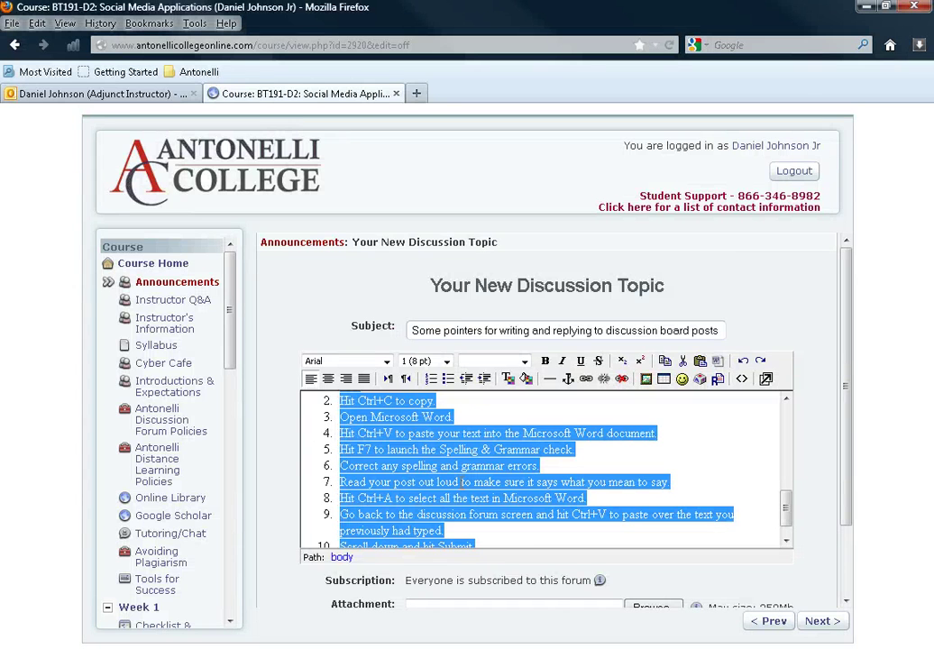
key(alt+Tab)
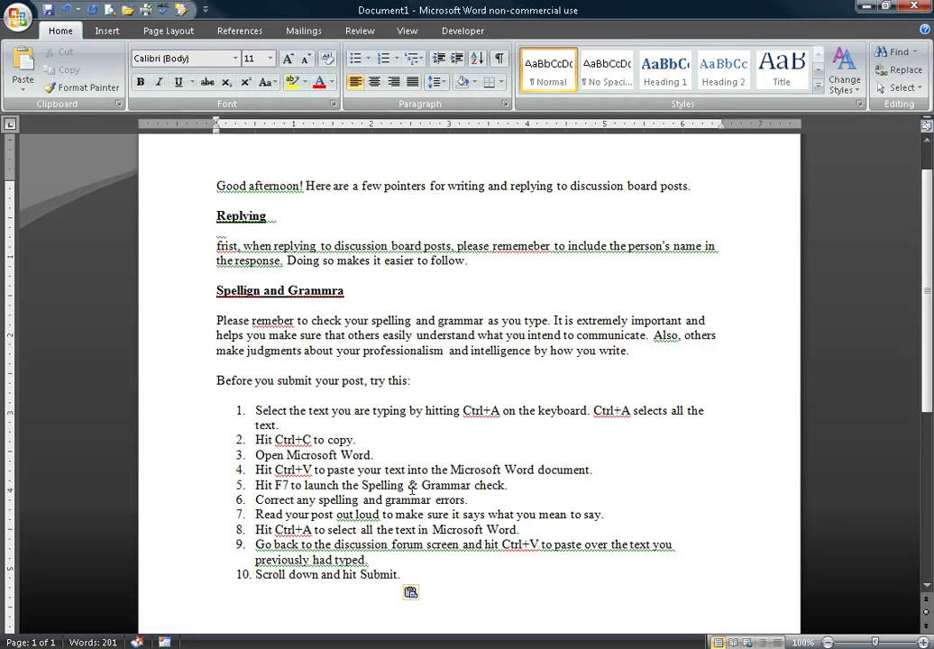
Step: Try a spell check on the selected word 'Spelling', declining to check the rest of the document
click(372, 479)
double_click(372, 478)
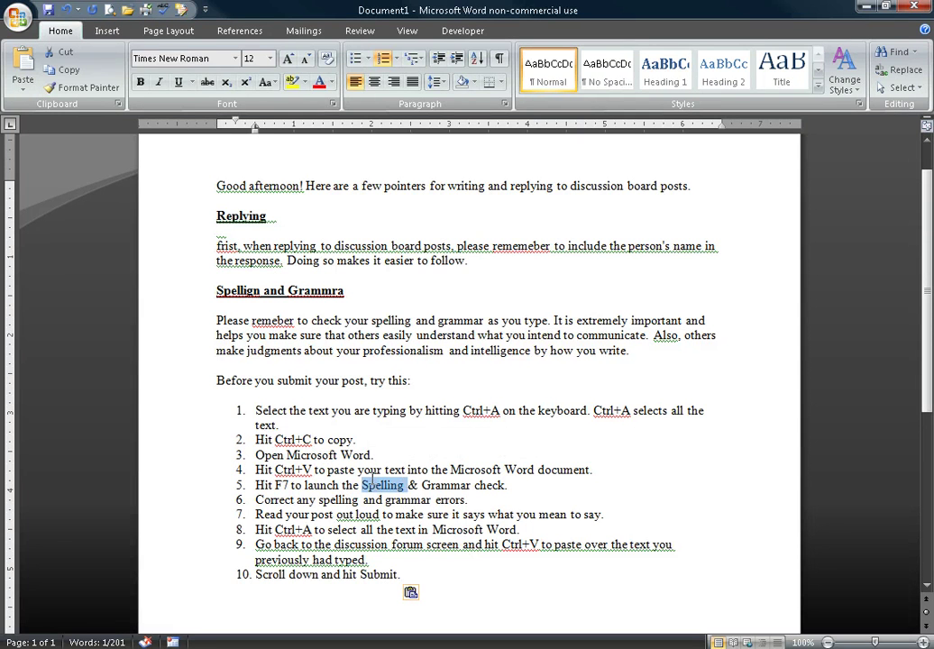
key(F7)
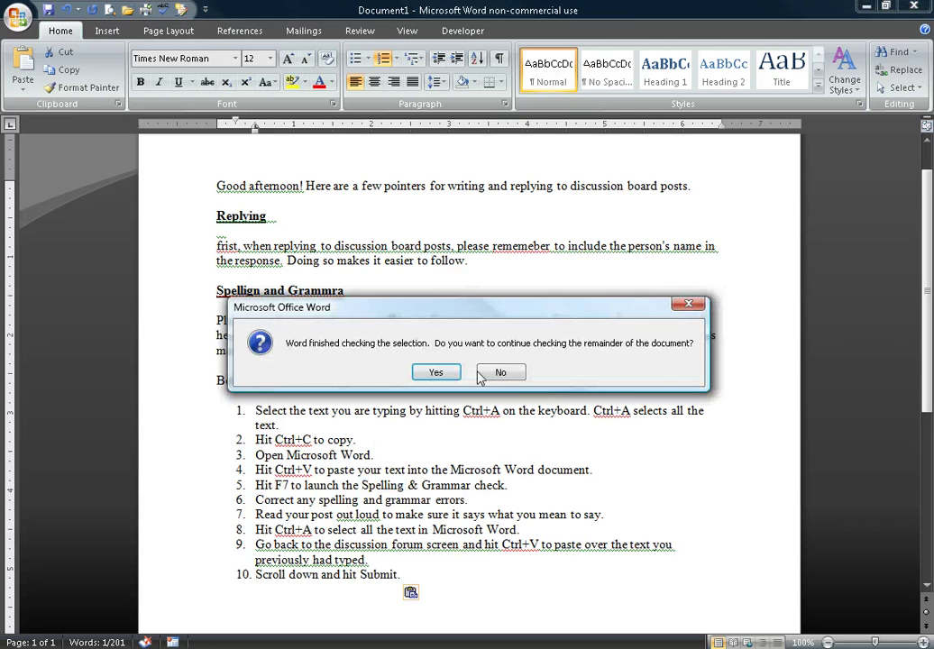
click(512, 376)
click(465, 444)
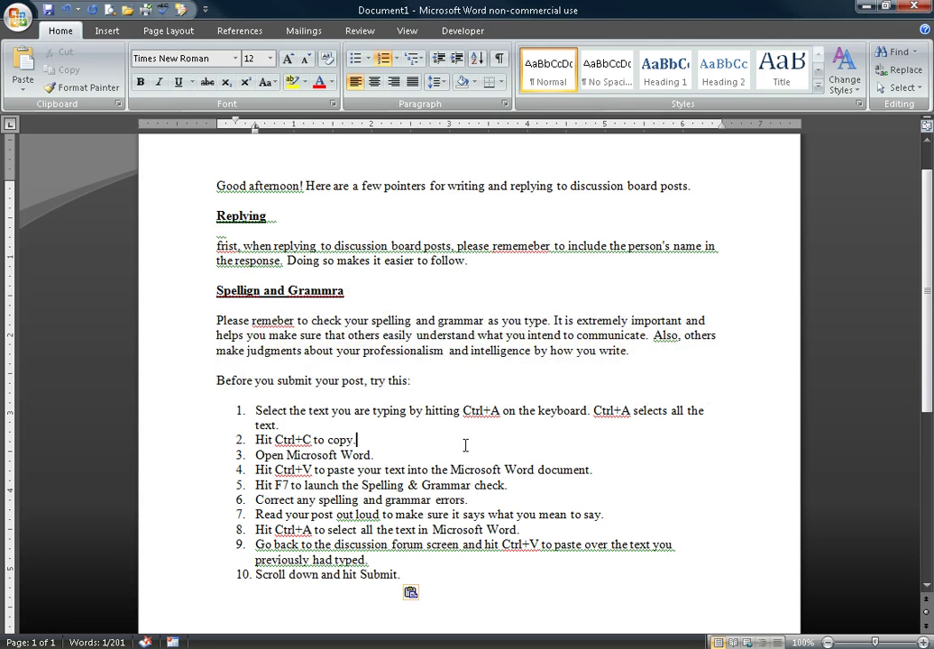
Step: Spell-check the whole post, ignoring Ctrl+C, Ctrl+V, 'out loud' and the grammar warnings
key(F7)
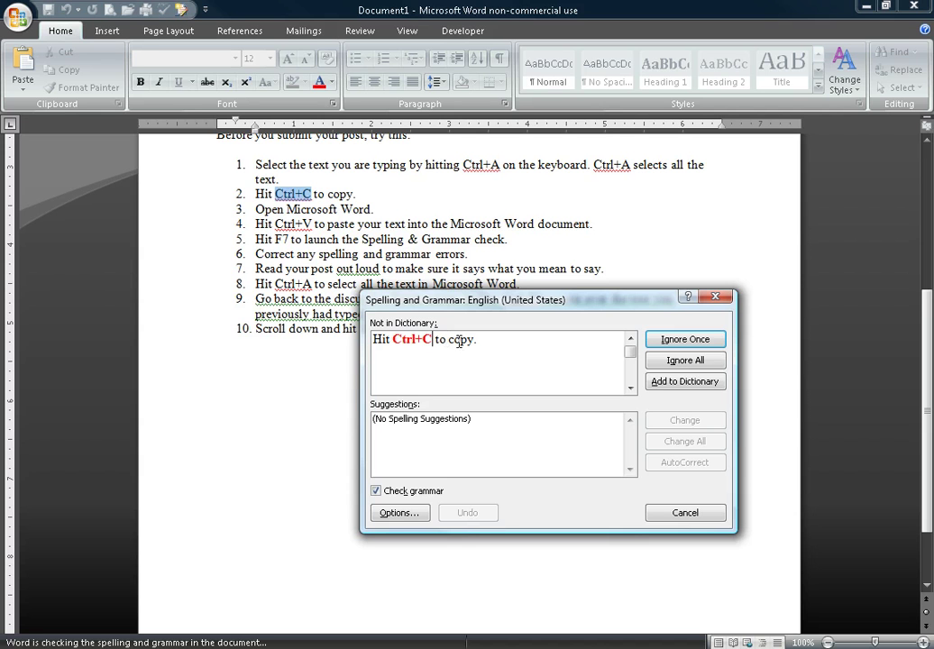
click(677, 365)
click(678, 365)
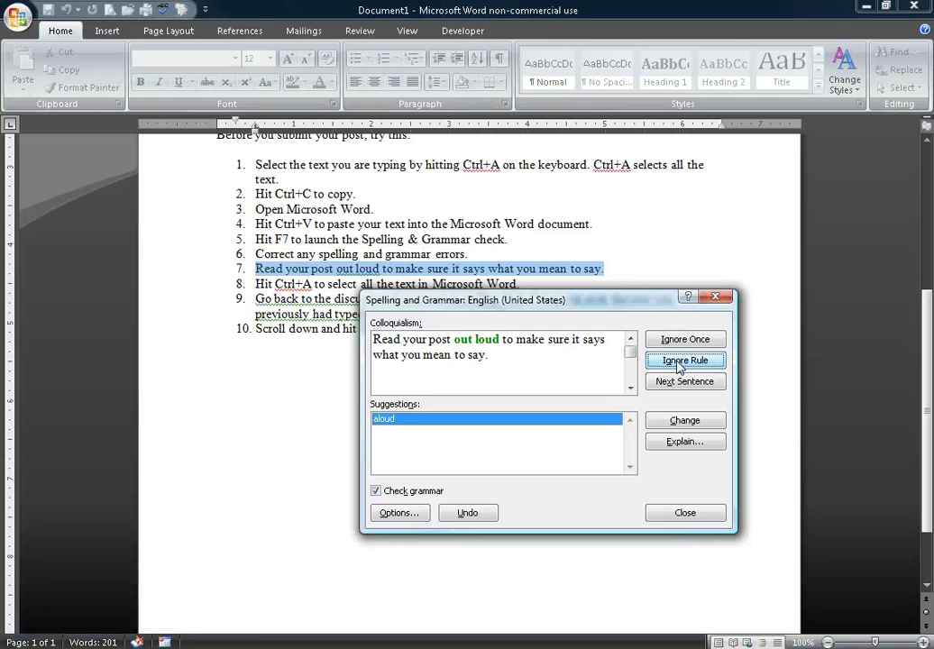
click(678, 365)
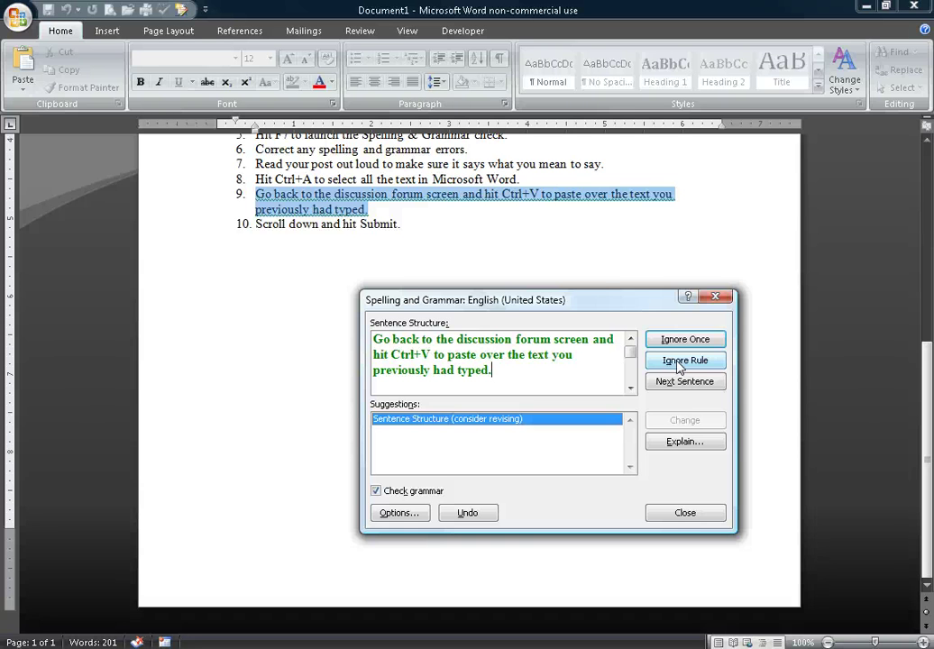
click(679, 362)
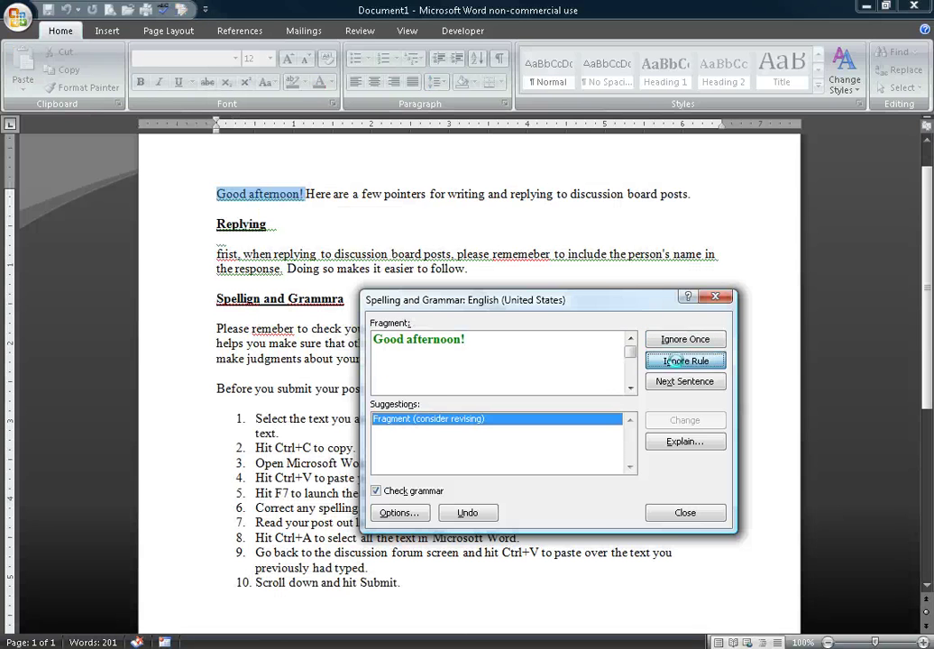
click(678, 363)
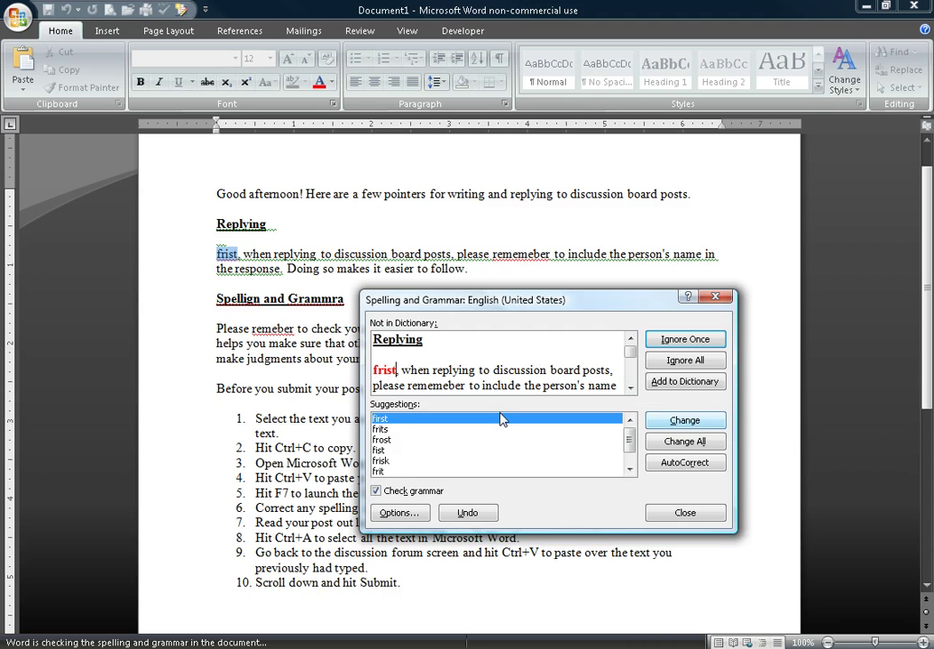
Step: Correct frist, rememeber, Spellign, Grammra and remeber to their proper spellings
click(694, 421)
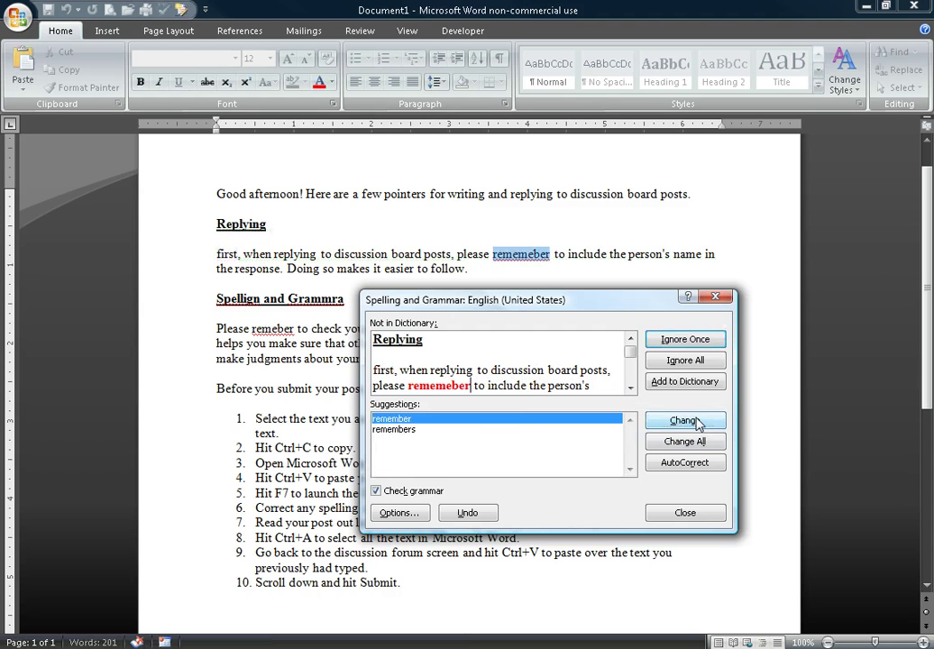
click(475, 385)
click(684, 421)
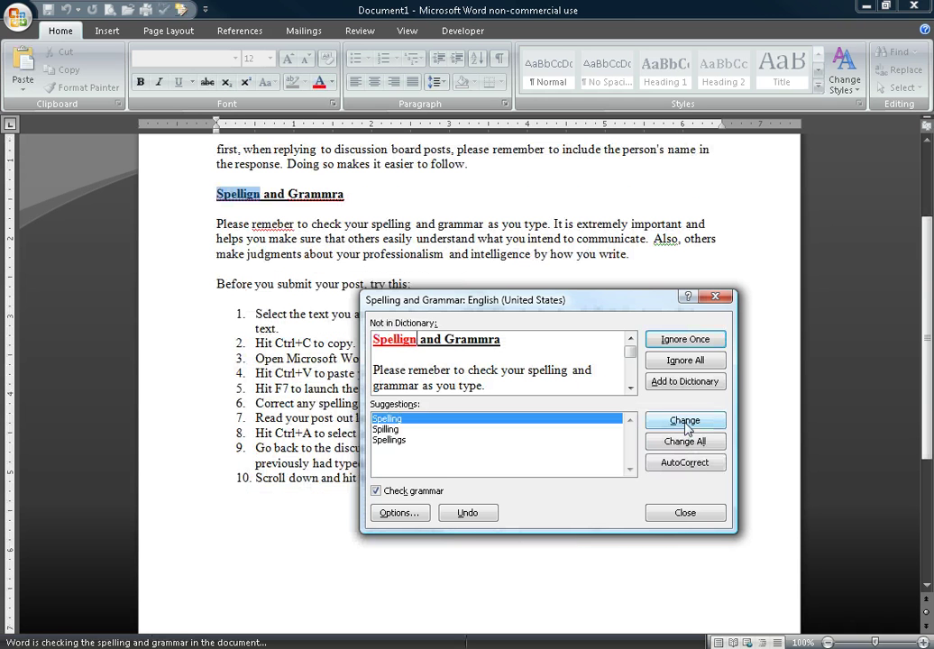
click(685, 421)
click(685, 420)
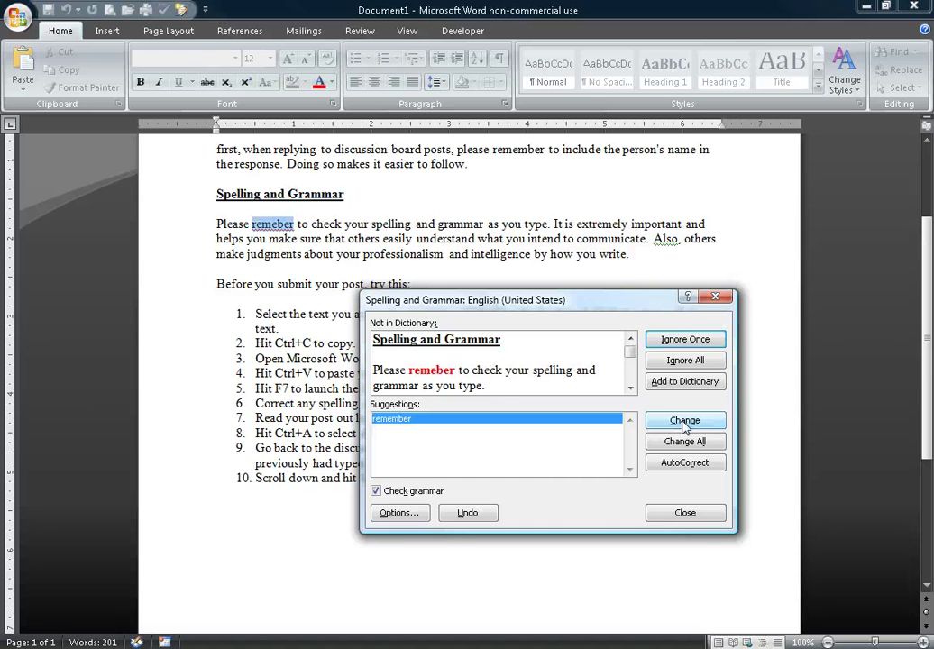
click(684, 421)
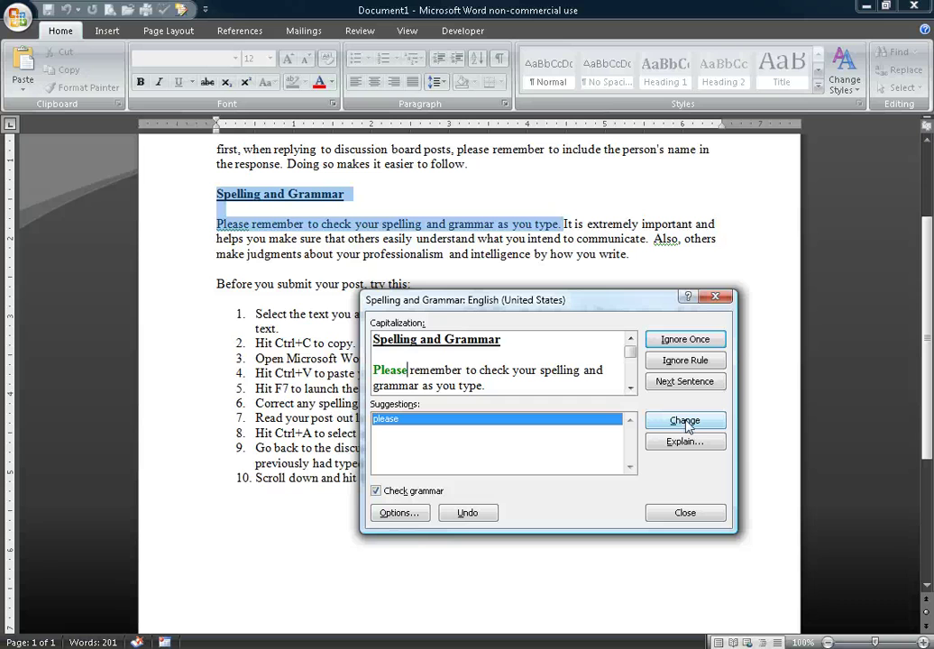
Step: Skip the 'Please' capitalisation note, change 'Also' to 'In addition', and close the check
click(675, 361)
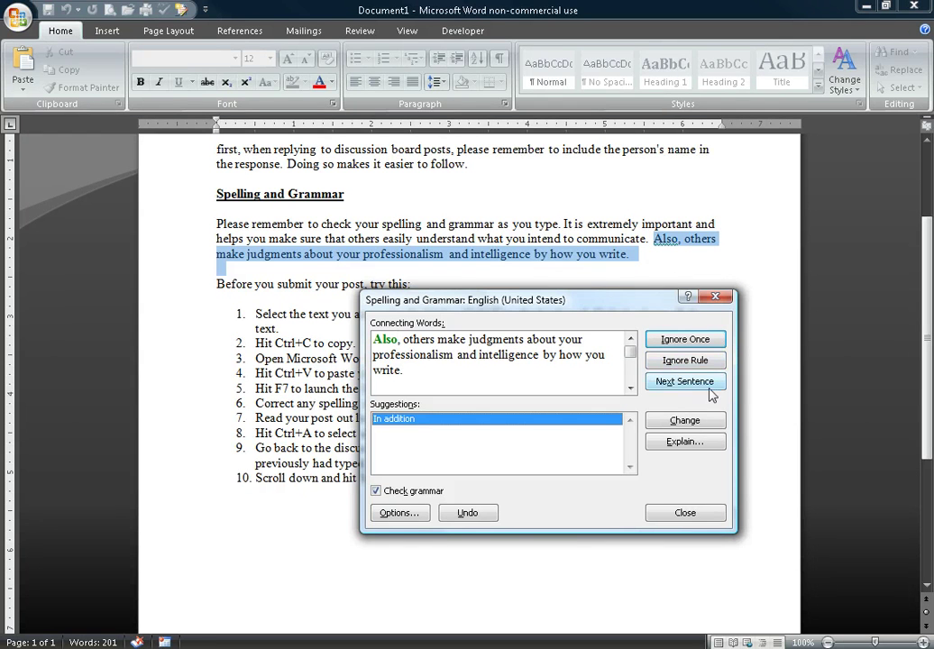
click(705, 426)
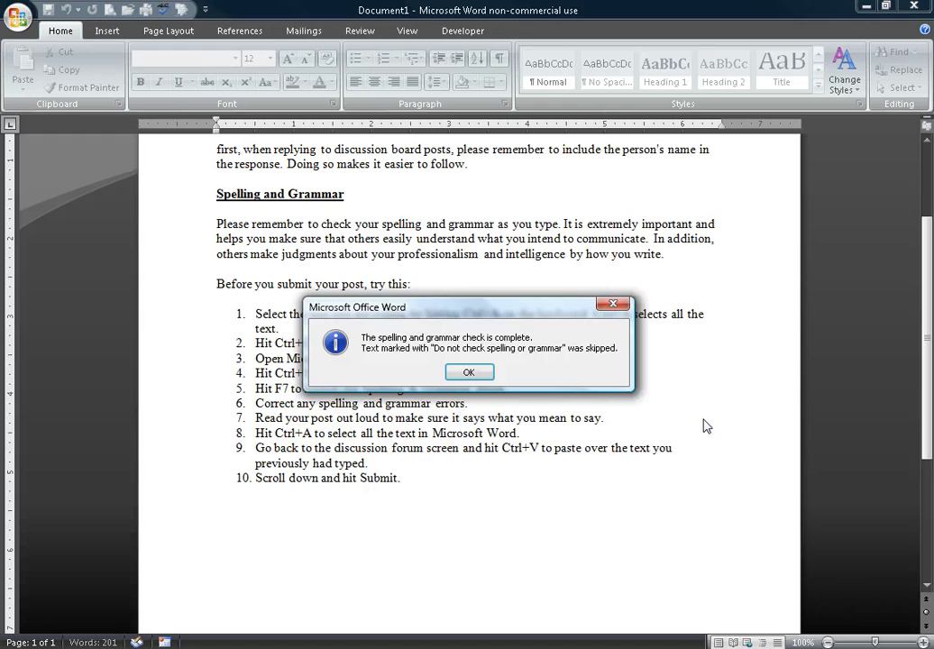
click(475, 378)
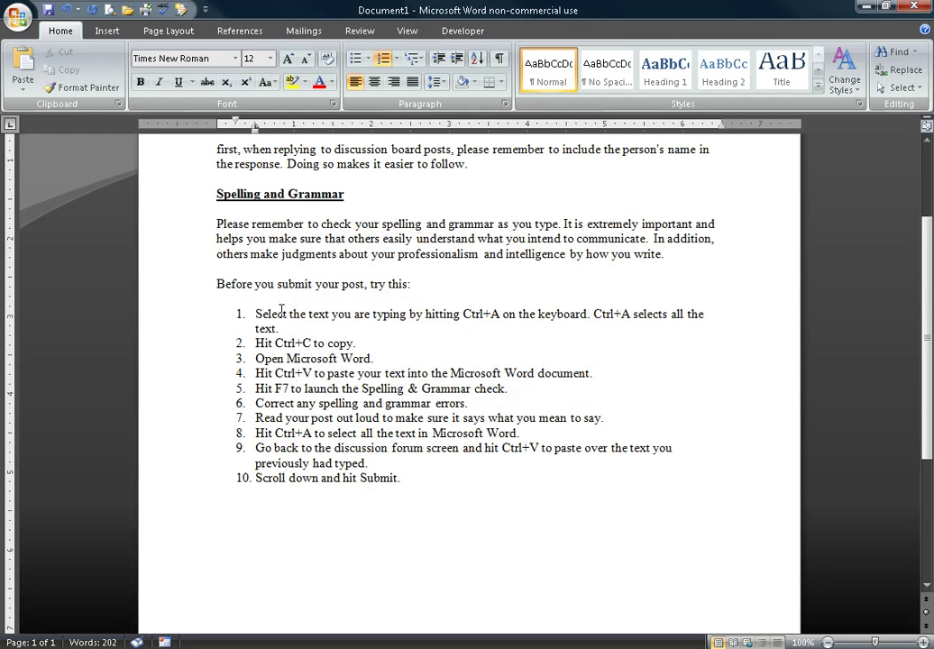
Step: Change 'first' to 'First' at the start of the Replying paragraph
scroll(287, 290, up, 1)
scroll(287, 291, up, 1)
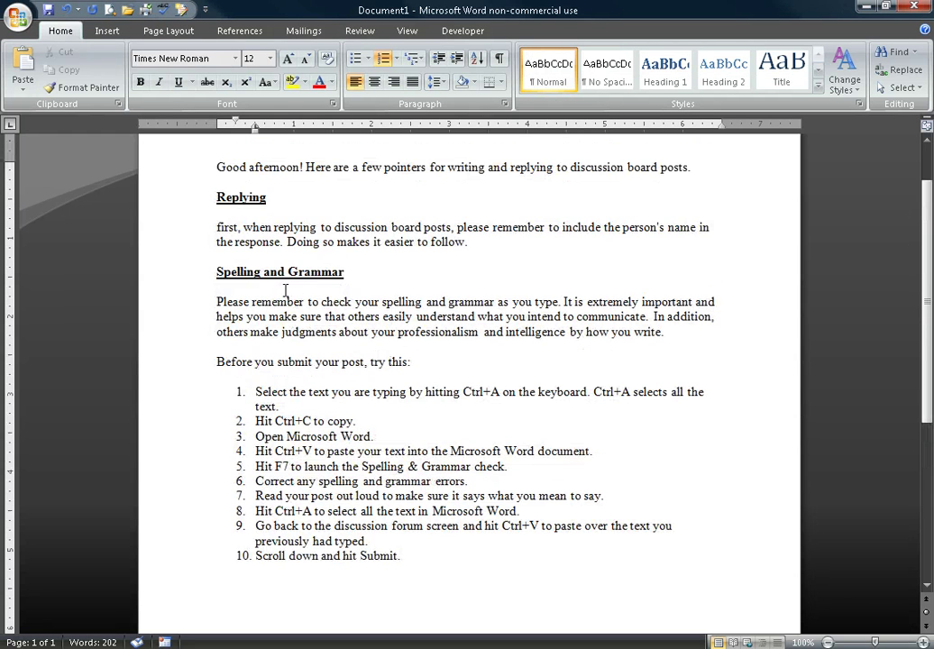
click(216, 228)
key(Delete)
key(Delete)
text(F)
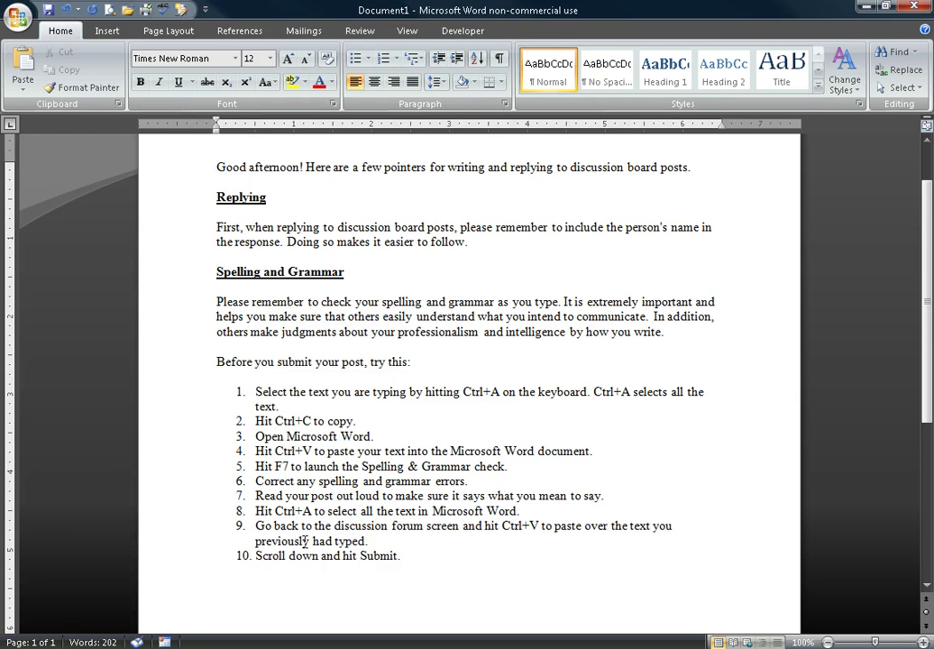
double_click(297, 496)
click(450, 331)
Step: Add 'Hit Ctrl+C to copy.' as a new item after item 8, then select the entire post
click(314, 511)
key(ctrl+a)
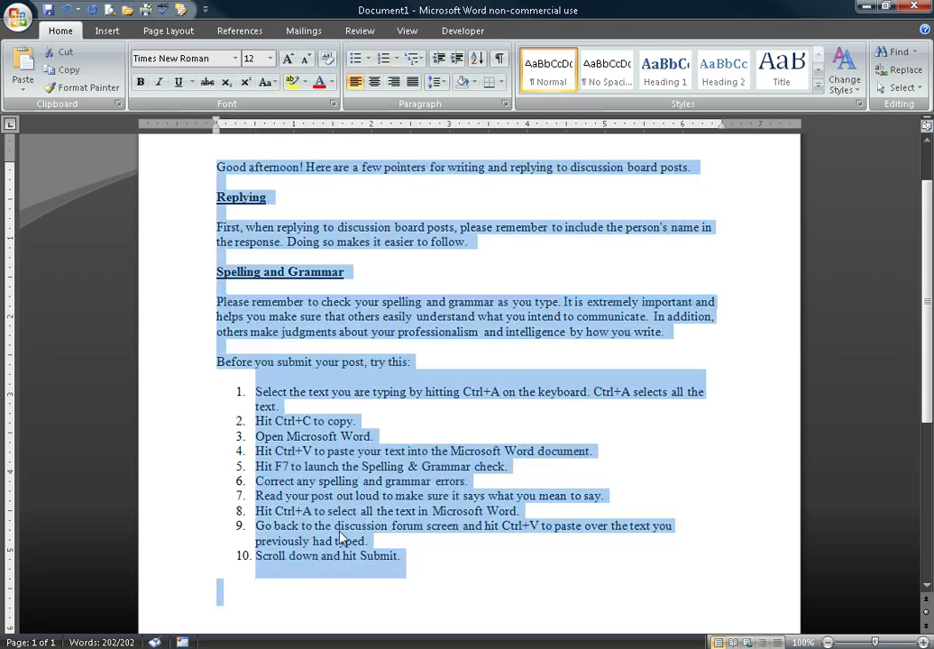
click(541, 512)
key(Return)
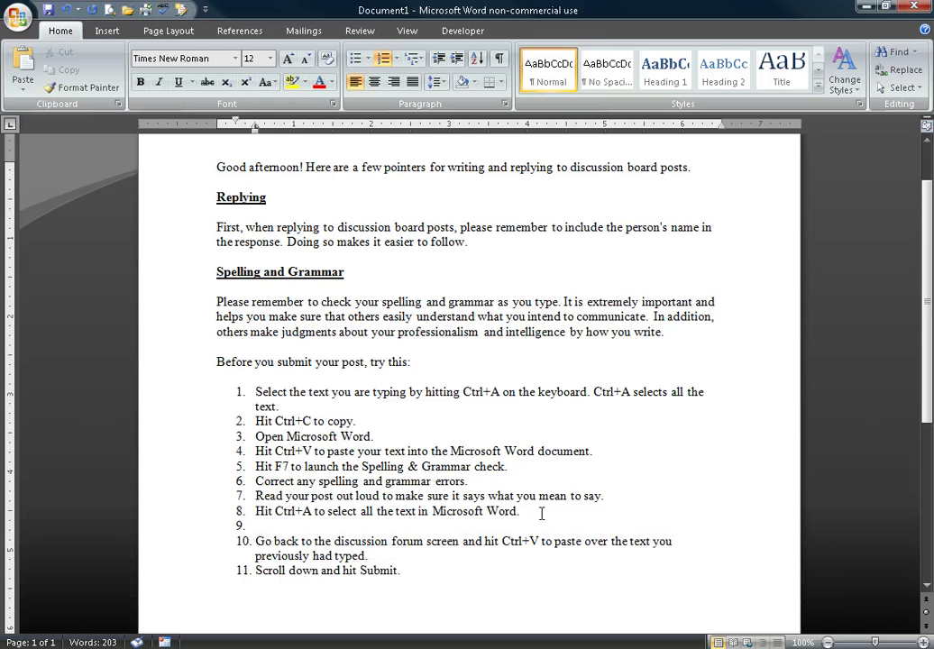
text(Hit Ctrl+C to copy)
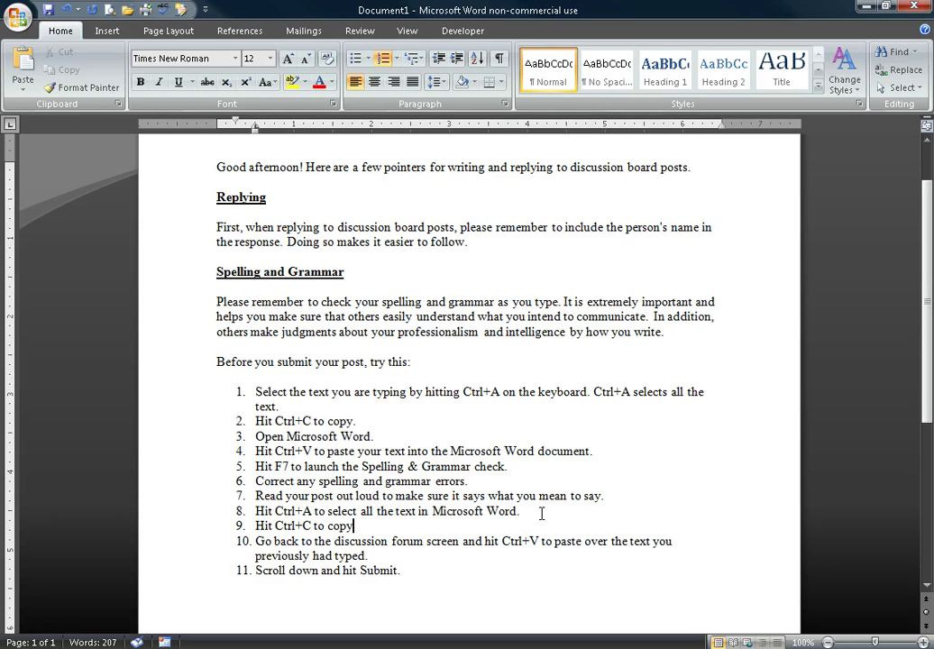
text(.)
key(ctrl+a)
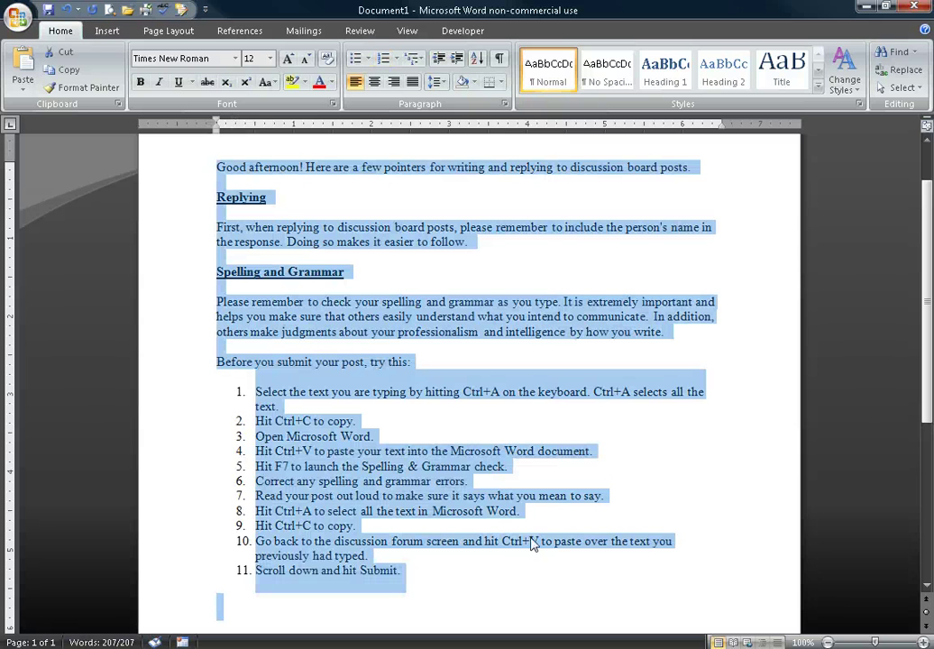
key(alt+Tab)
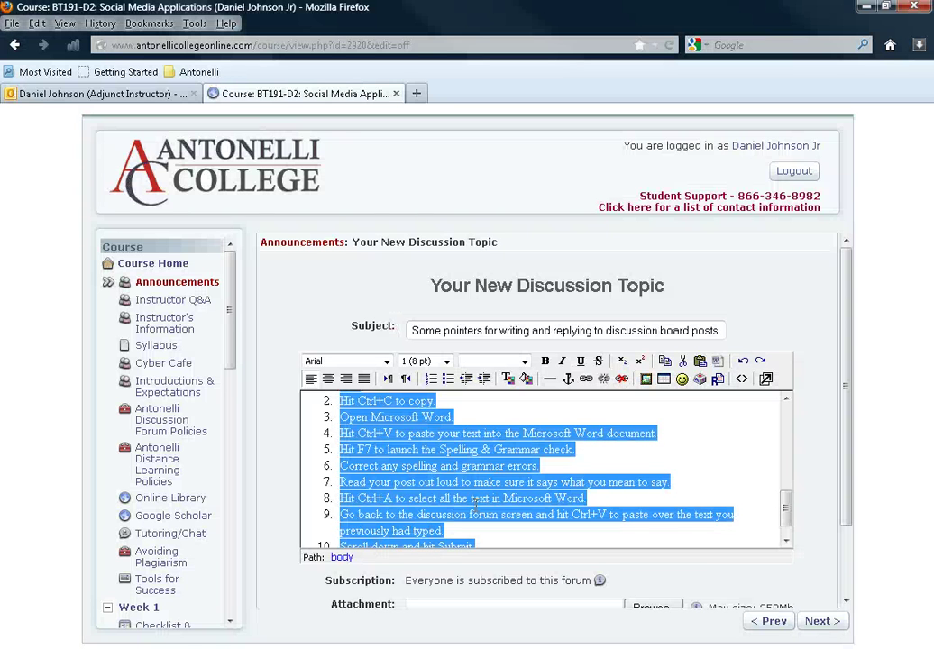
Step: Paste the corrected post over the draft text, submit it and continue to Announcements
key(ctrl+v)
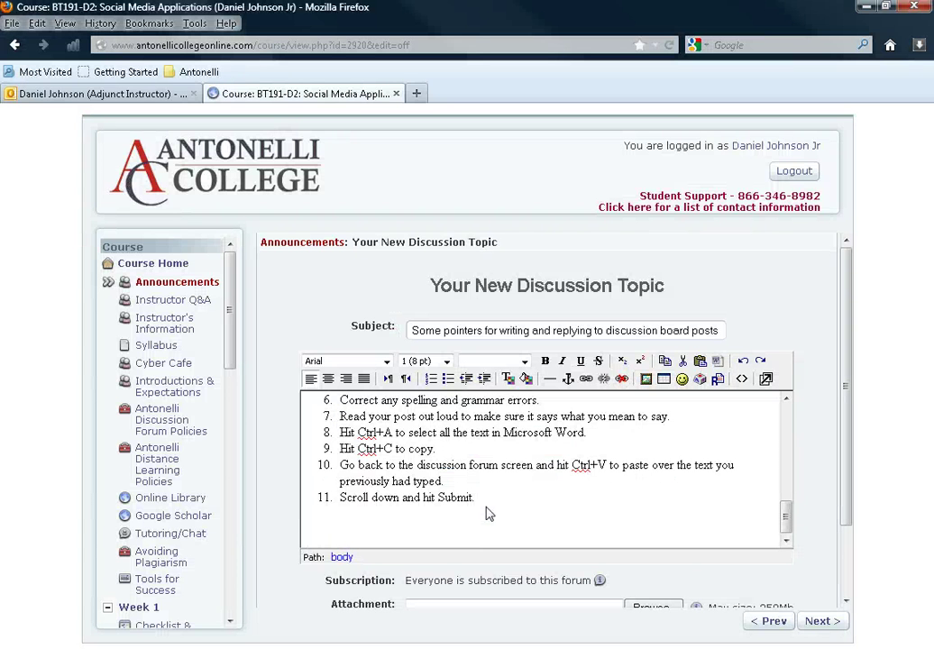
key(Return)
scroll(485, 513, up, 6)
scroll(485, 513, up, 3)
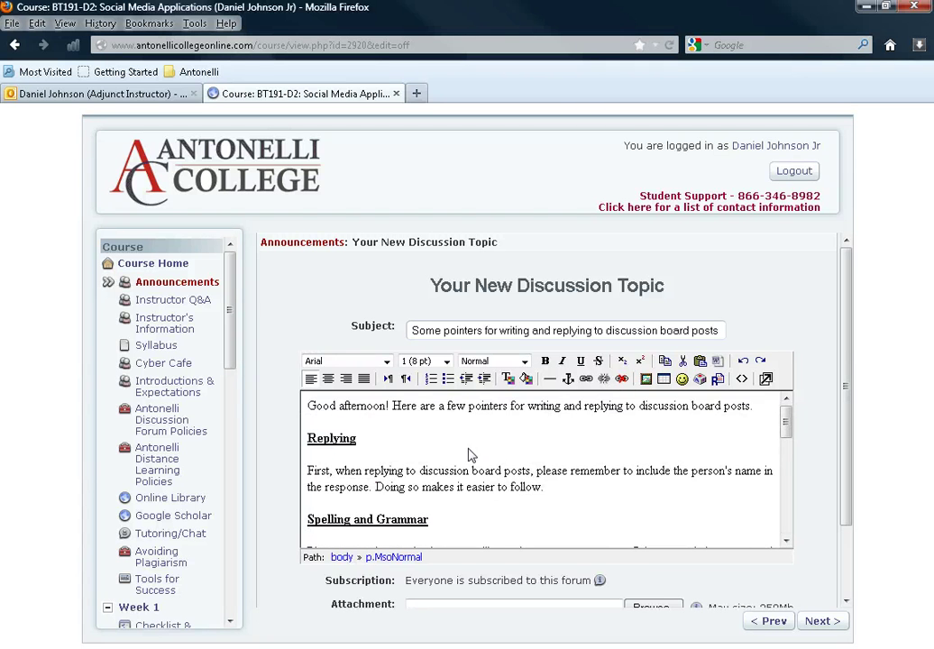
scroll(468, 455, down, 6)
scroll(470, 478, down, 3)
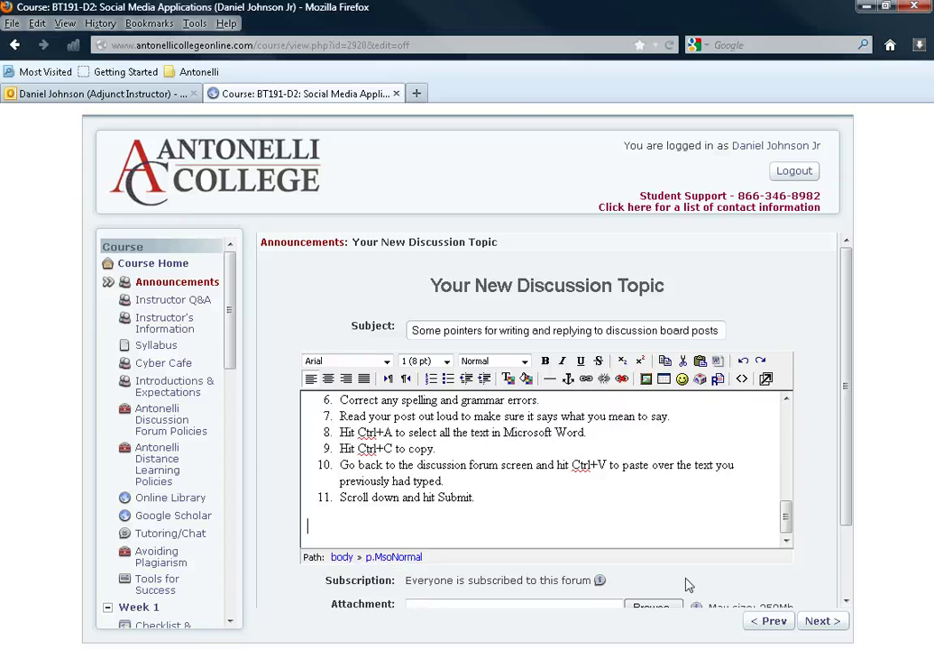
scroll(746, 584, down, 2)
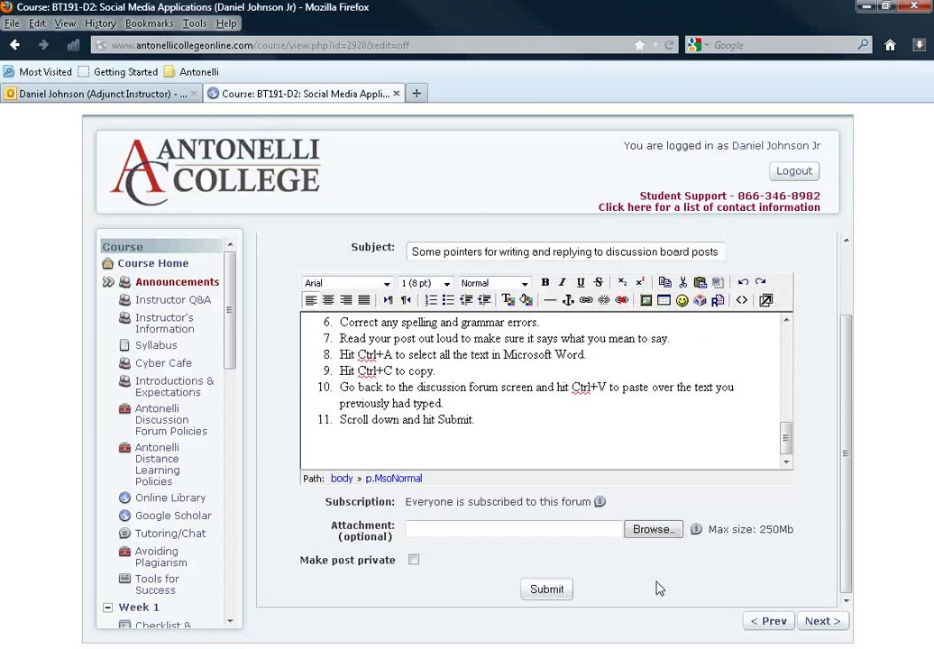
click(543, 590)
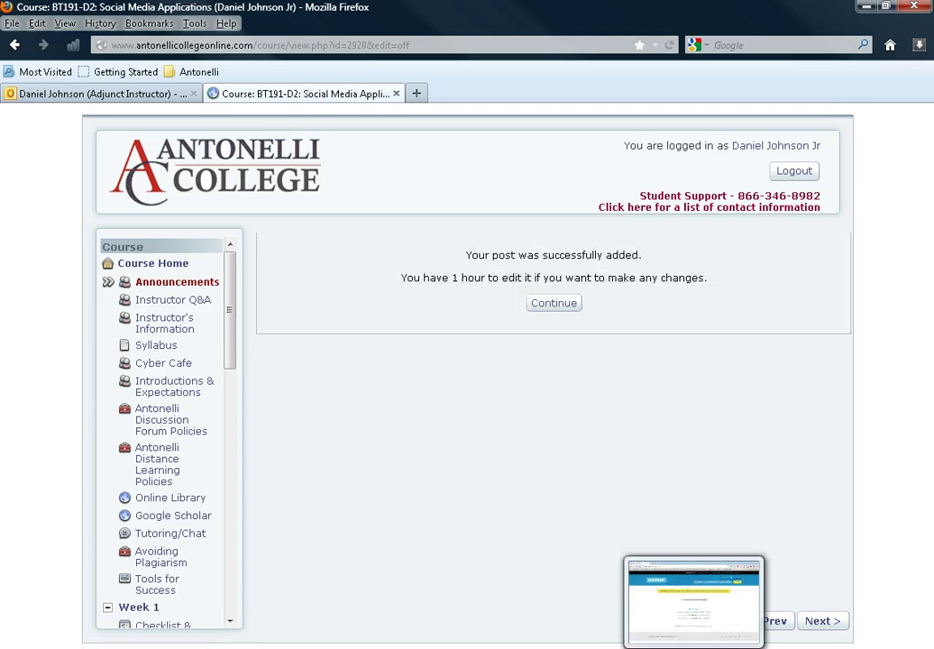
click(537, 304)
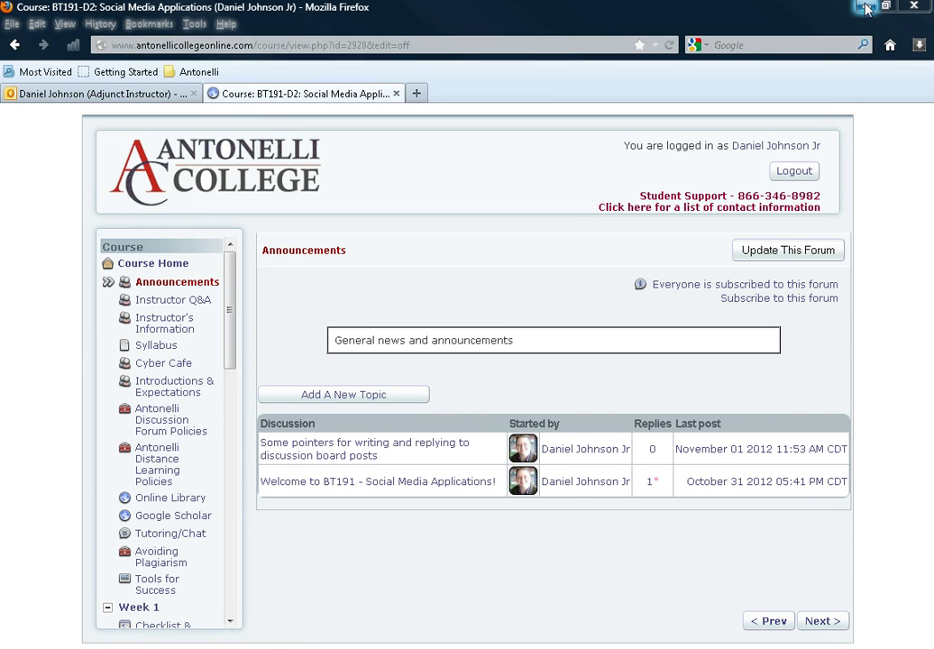
Step: Minimise Firefox and bring Chrome's Virtual Business Card About page to the front
click(864, 8)
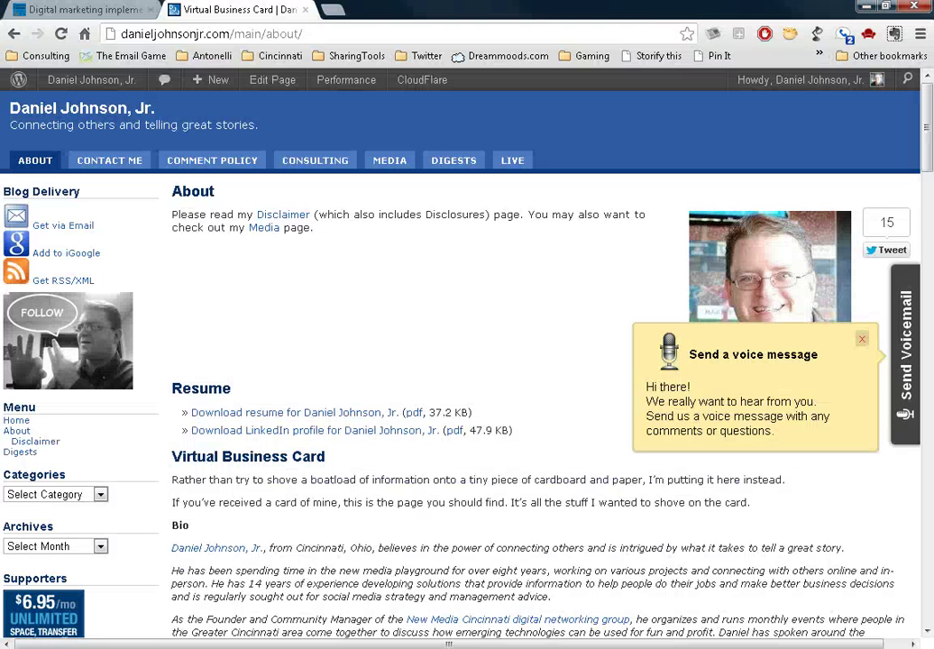
click(115, 16)
click(202, 10)
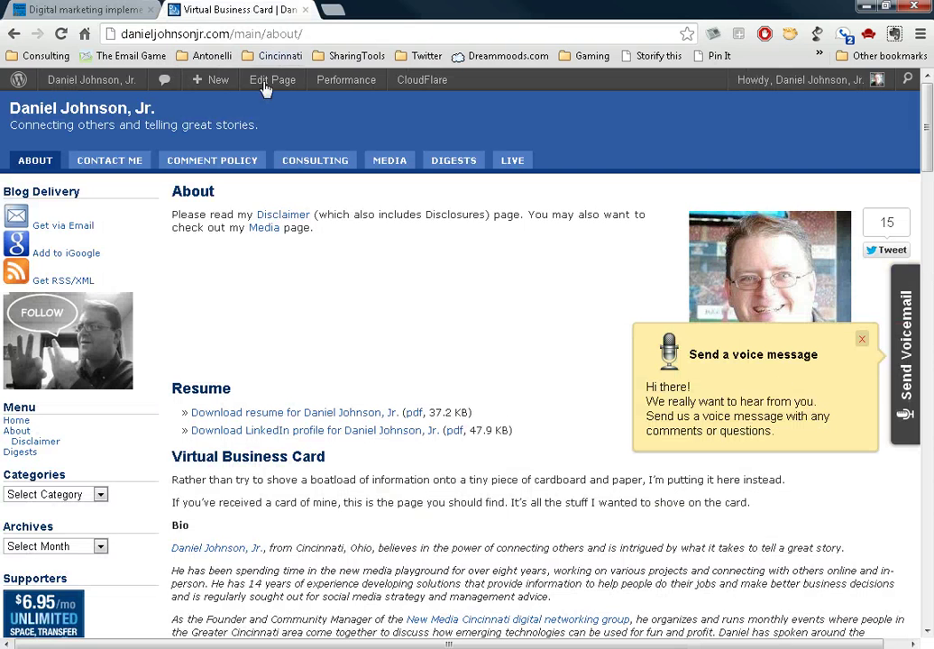